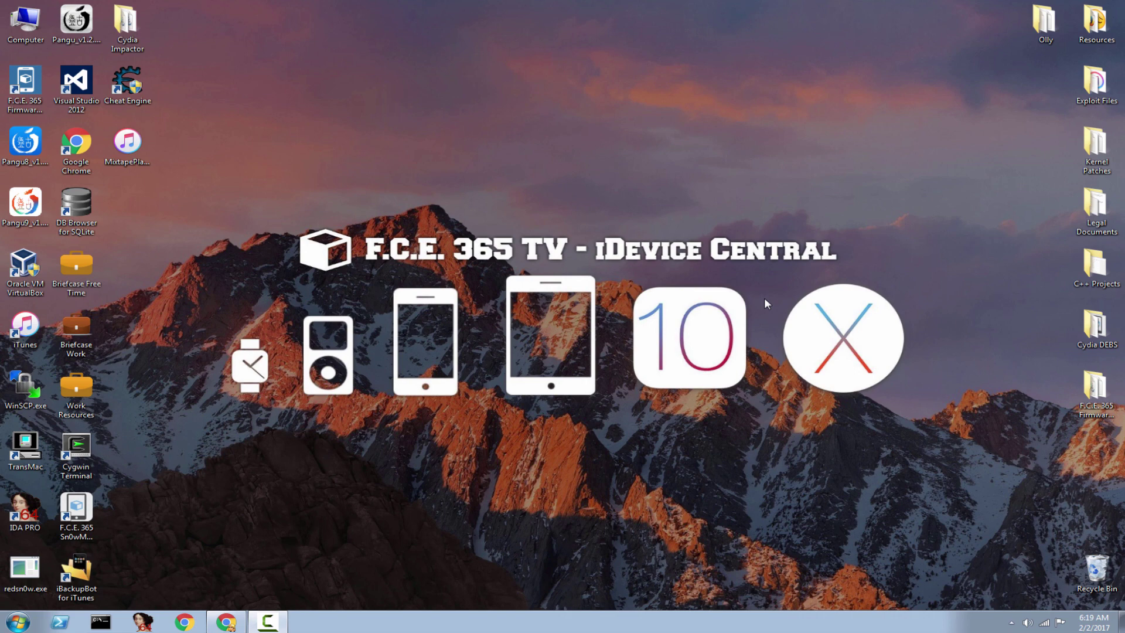
Step: Bring Chrome forward on the F.C.E. 365 TV - iDevice Central YouTube channel page
{"action": "left_click", "coordinate": [225, 621]}
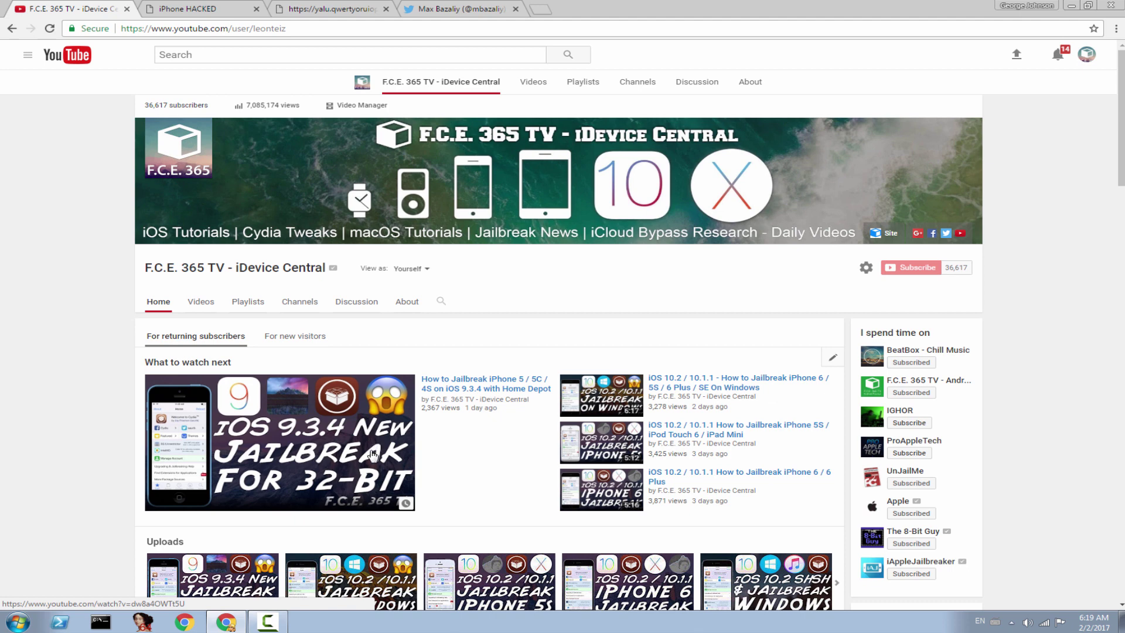
Step: Show the top of the Home Depot iOS 9.2-9.3.4 32-bit page, briefly checking the yalu.qwertyoruiop.com tab
{"action": "left_click", "coordinate": [217, 6]}
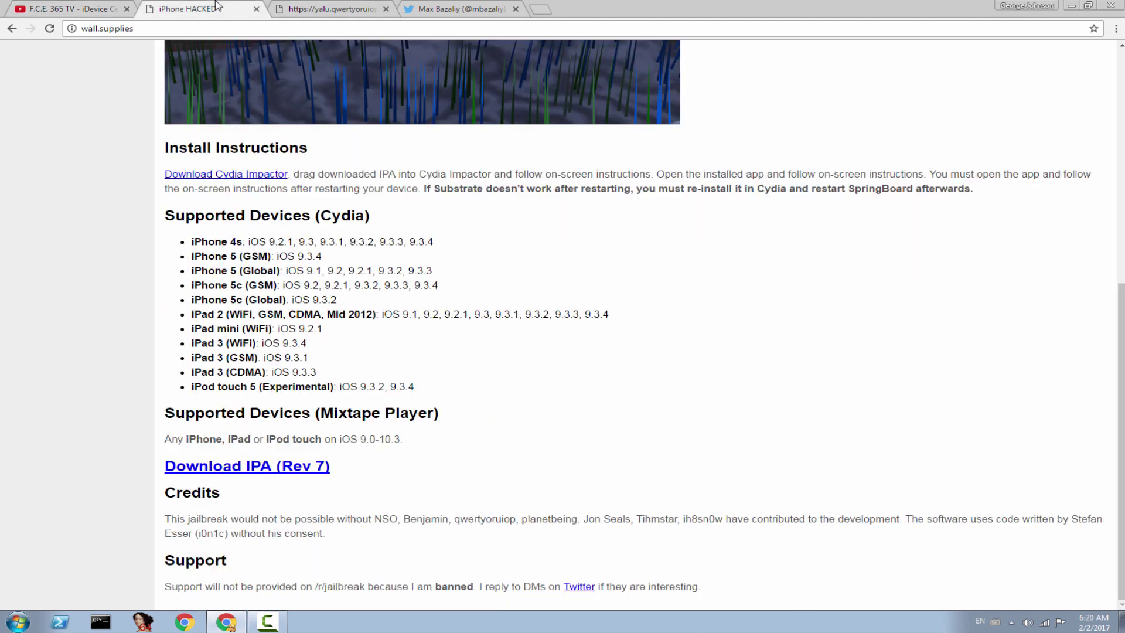
{"action": "left_click", "coordinate": [1120, 199]}
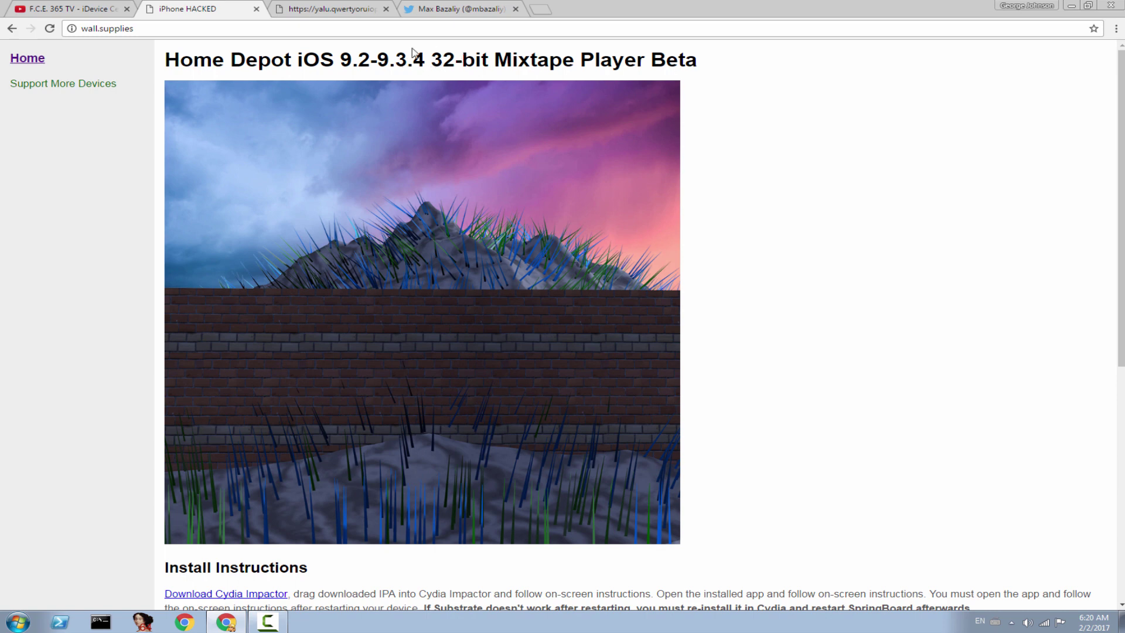
{"action": "left_click", "coordinate": [347, 8]}
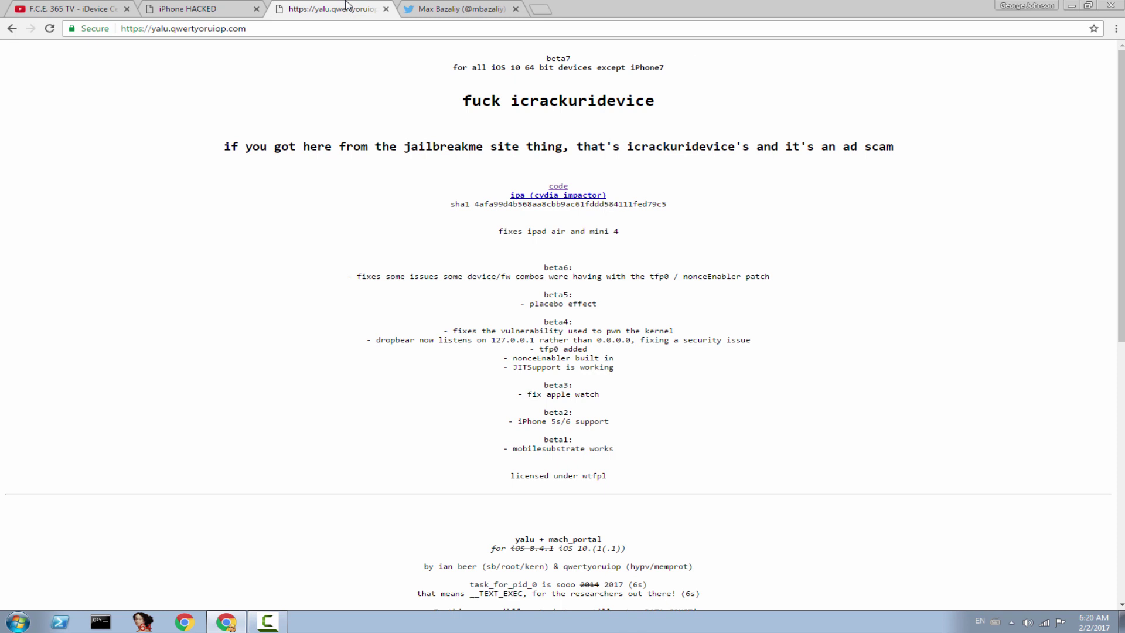
{"action": "left_click", "coordinate": [197, 6]}
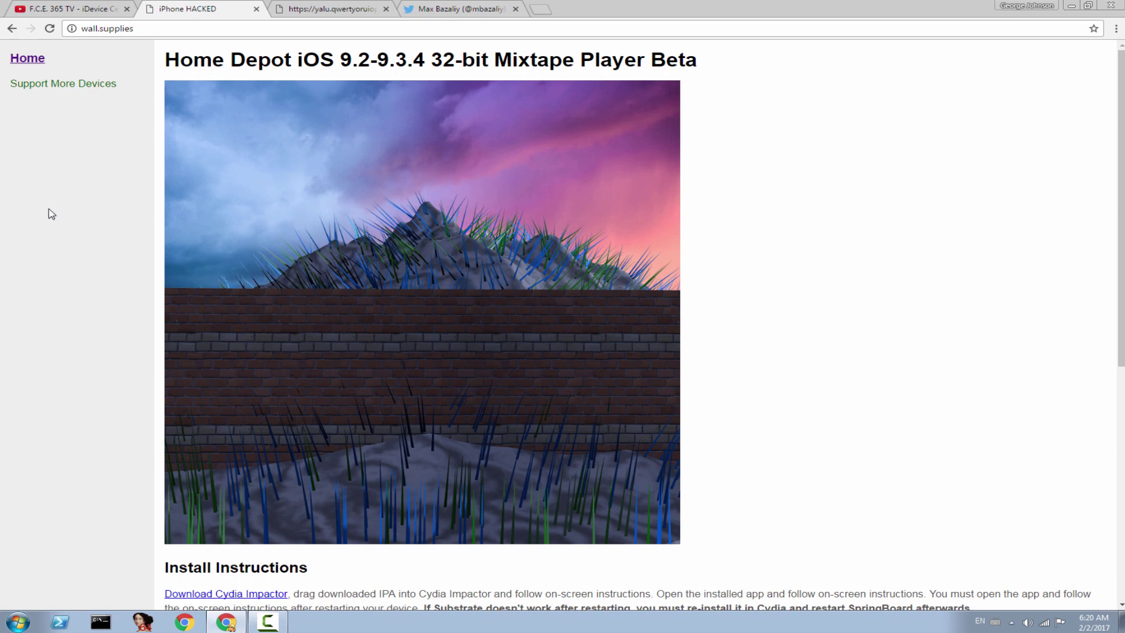
{"action": "scroll", "coordinate": [1122, 157], "scroll_direction": "down", "scroll_amount": 4}
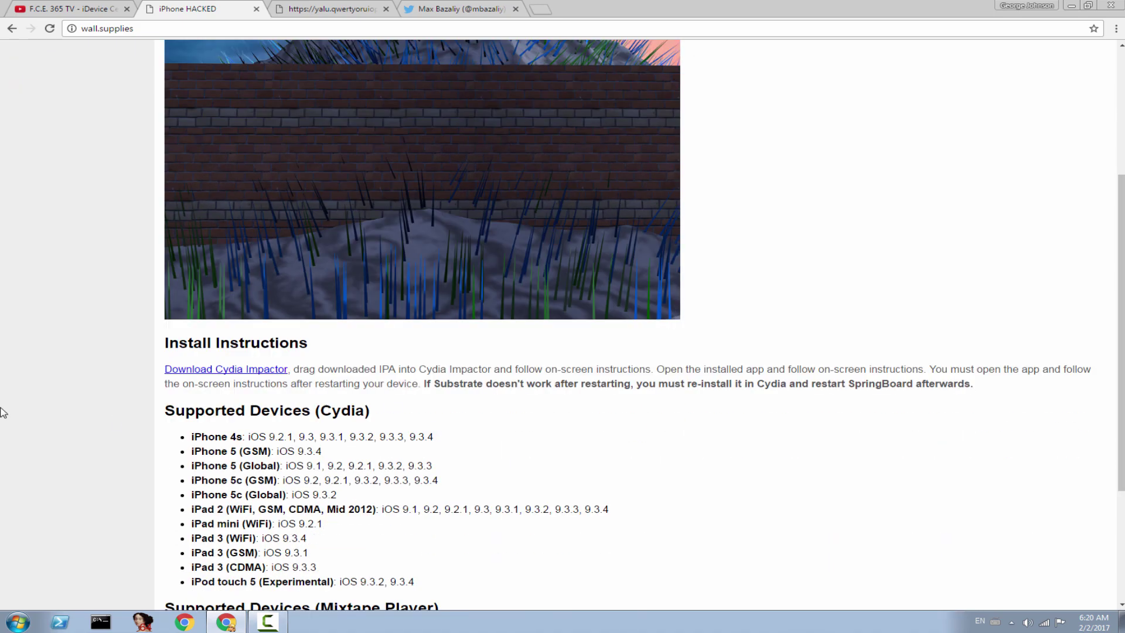
{"action": "scroll", "coordinate": [1119, 223], "scroll_direction": "down", "scroll_amount": 3}
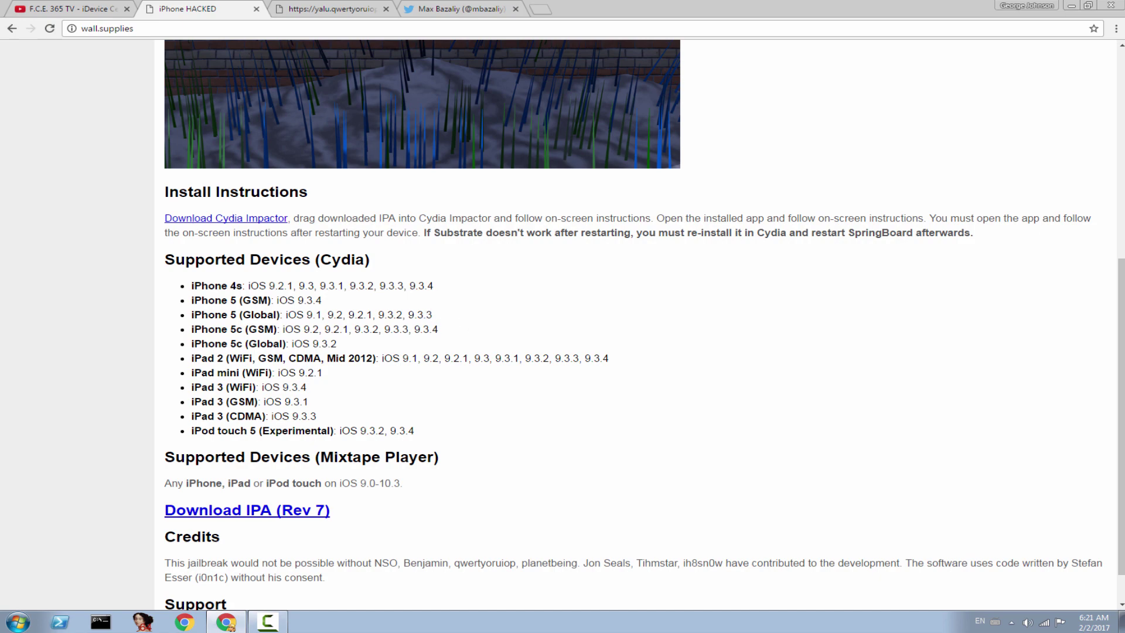
{"action": "scroll", "coordinate": [1120, 352], "scroll_direction": "up", "scroll_amount": 6}
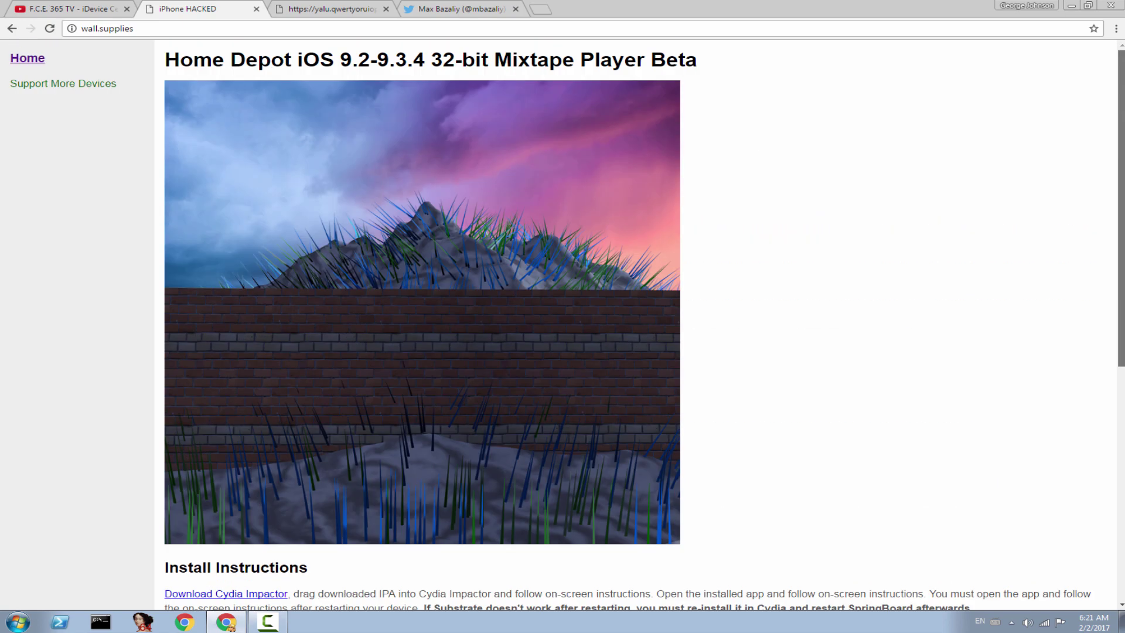
Step: Open the Adding Support For Additional Devices page from Support More Devices
{"action": "left_click", "coordinate": [64, 88]}
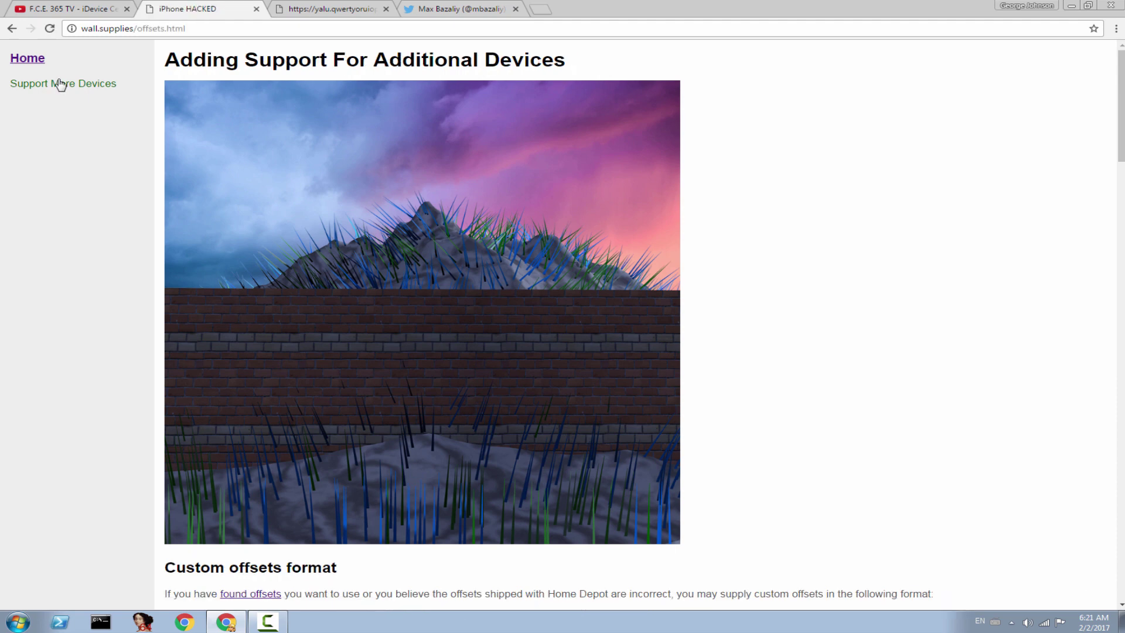
{"action": "left_click", "coordinate": [56, 7]}
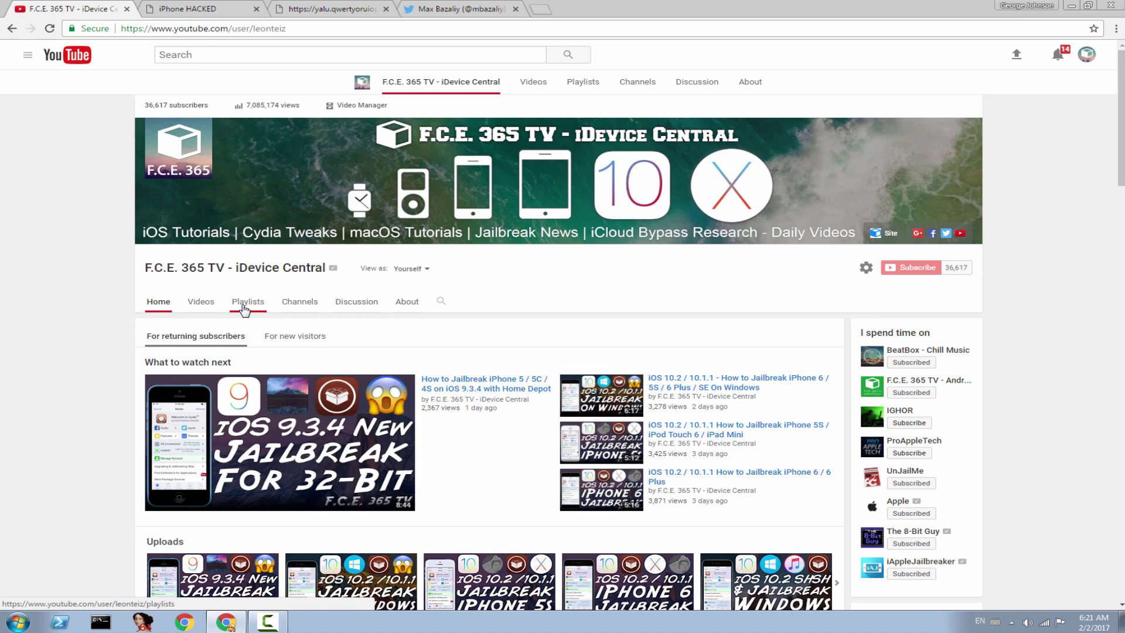
{"action": "left_click", "coordinate": [226, 7]}
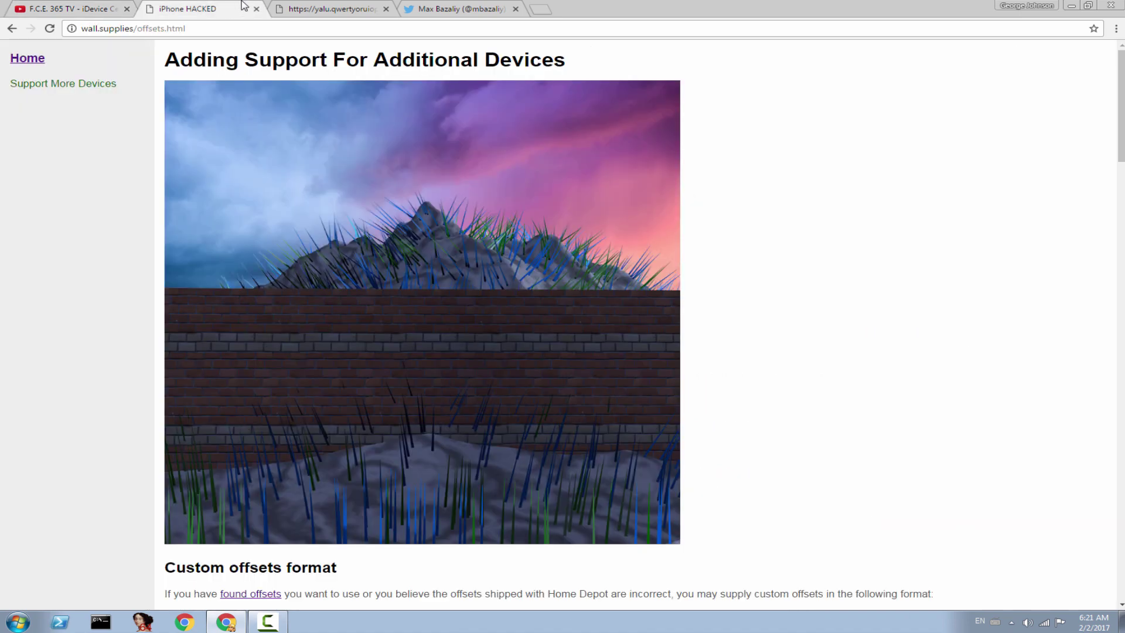
Step: Review the iPhone 4,1 iOS 9.2 offsets list and go back to the Home Depot main page
{"action": "scroll", "coordinate": [1120, 118], "scroll_direction": "down", "scroll_amount": 6}
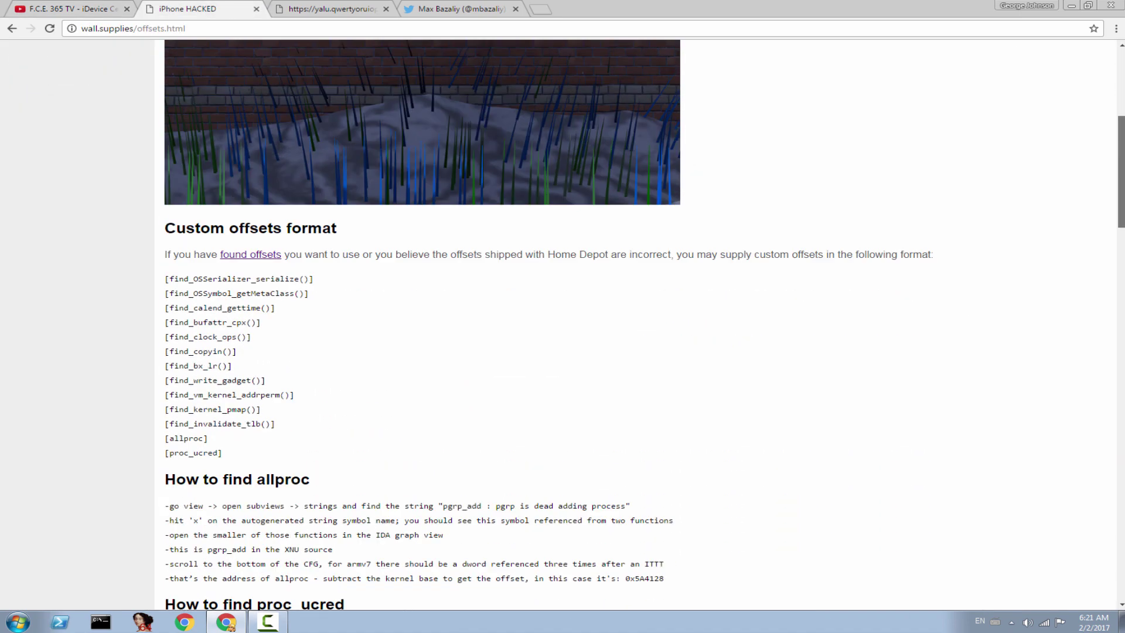
{"action": "scroll", "coordinate": [452, 307], "scroll_direction": "down", "scroll_amount": 7}
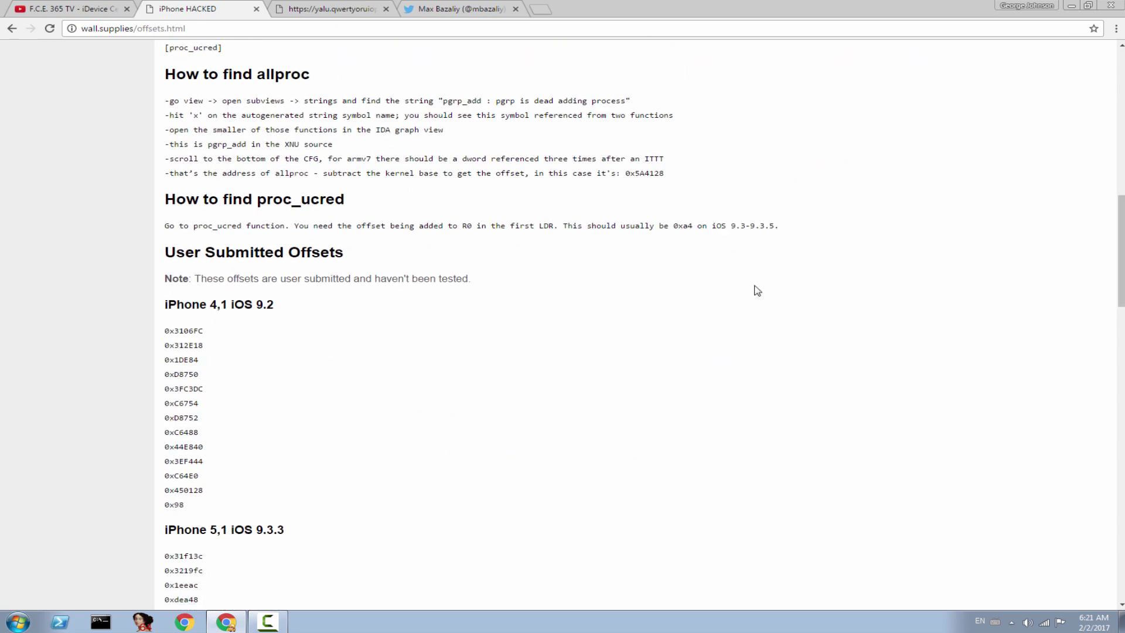
{"action": "left_click_drag", "start_coordinate": [165, 330], "coordinate": [280, 513]}
{"action": "left_click", "coordinate": [360, 462]}
{"action": "left_click_drag", "start_coordinate": [1121, 252], "coordinate": [1118, 93]}
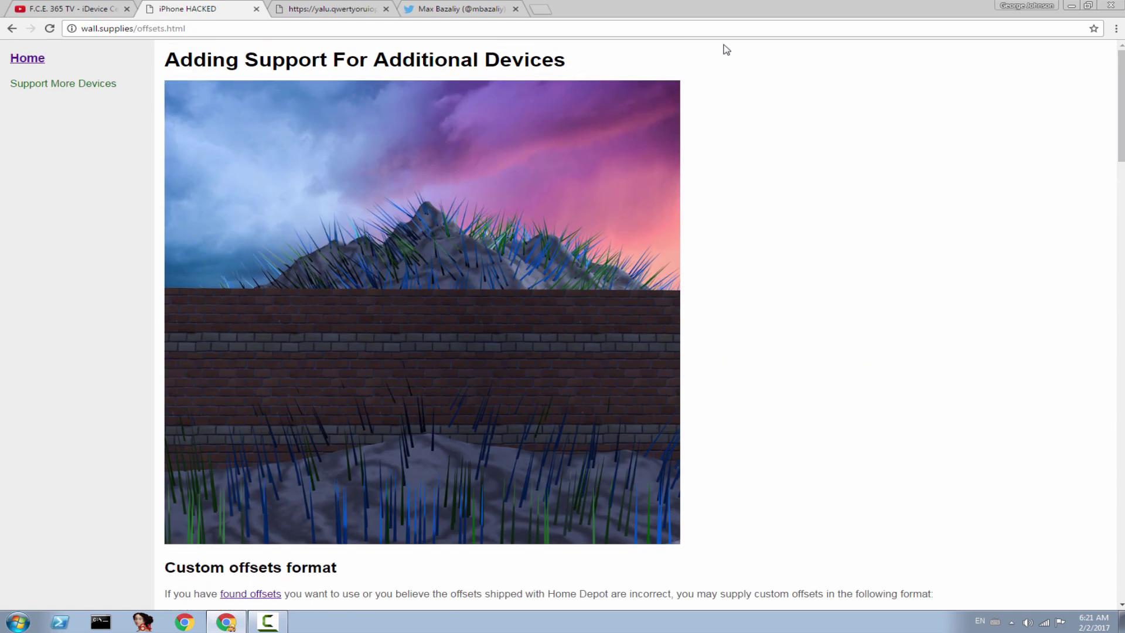
{"action": "left_click", "coordinate": [27, 58]}
Step: View the developer's Twitter profile, then minimize Chrome and run Impactor.exe from the Cydia Impactor folder
{"action": "left_click", "coordinate": [447, 7]}
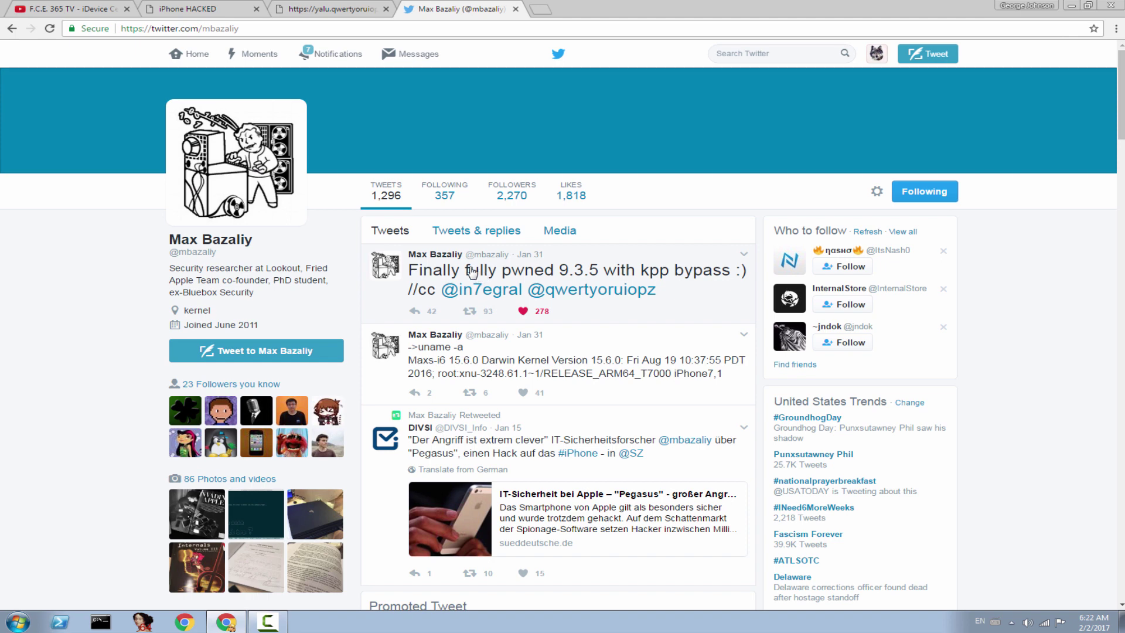
{"action": "left_click", "coordinate": [1070, 6]}
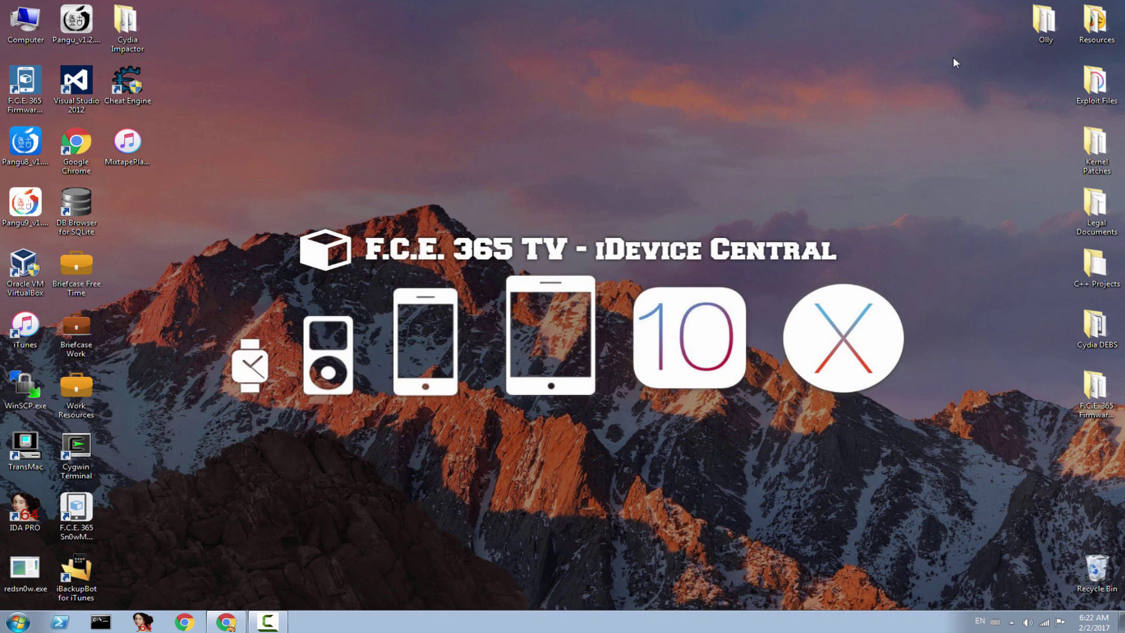
{"action": "double_click", "coordinate": [125, 23]}
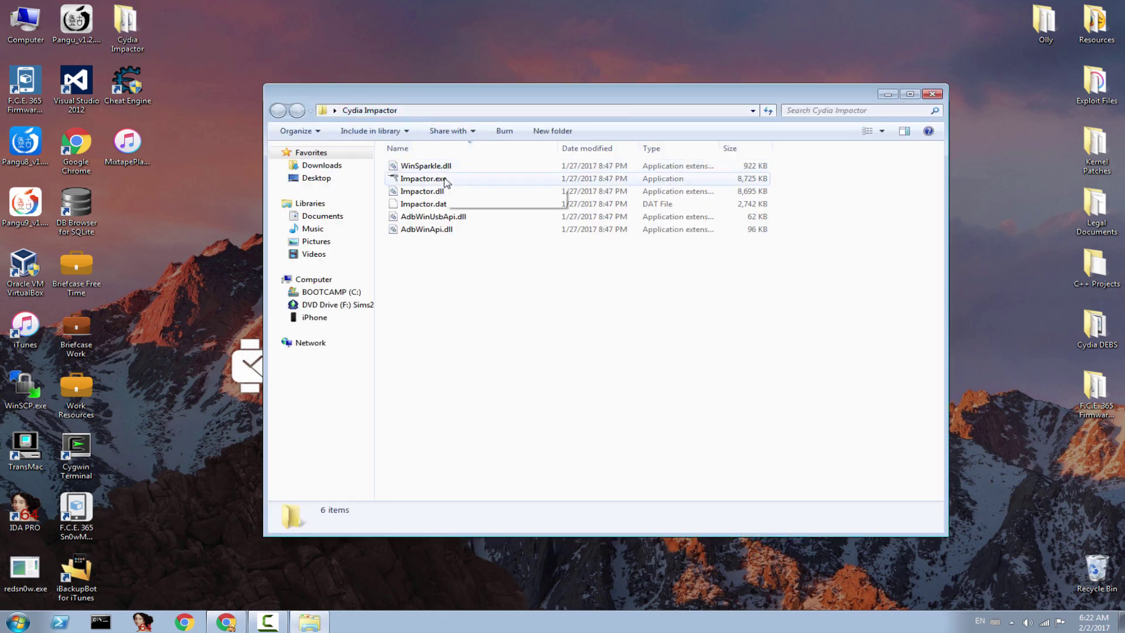
{"action": "double_click", "coordinate": [460, 179]}
{"action": "left_click", "coordinate": [609, 323]}
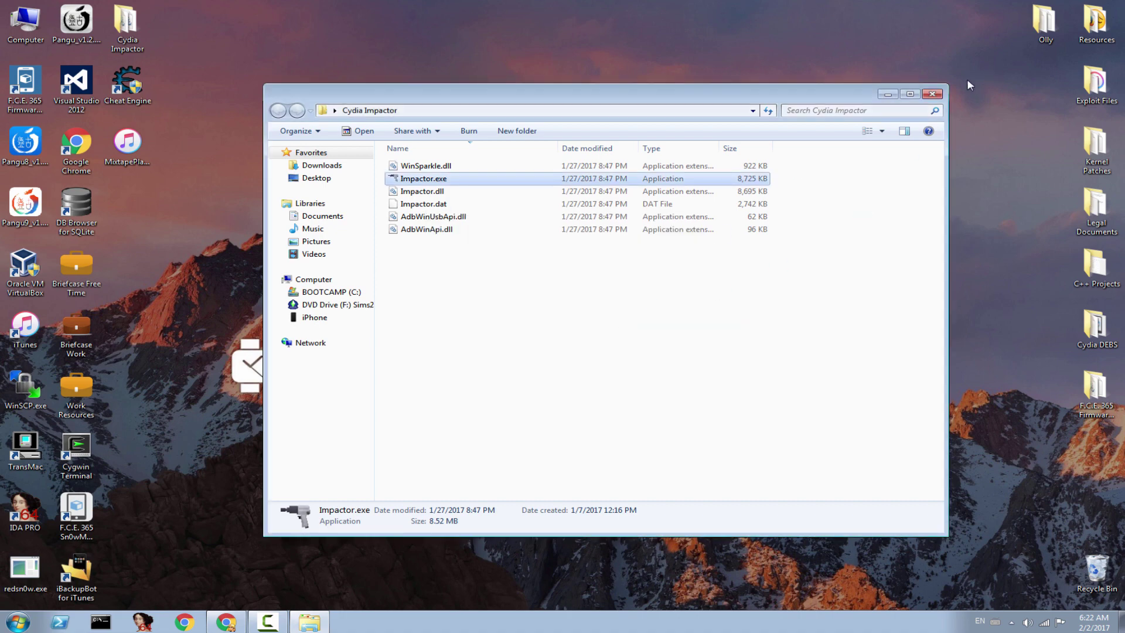
{"action": "left_click", "coordinate": [934, 95]}
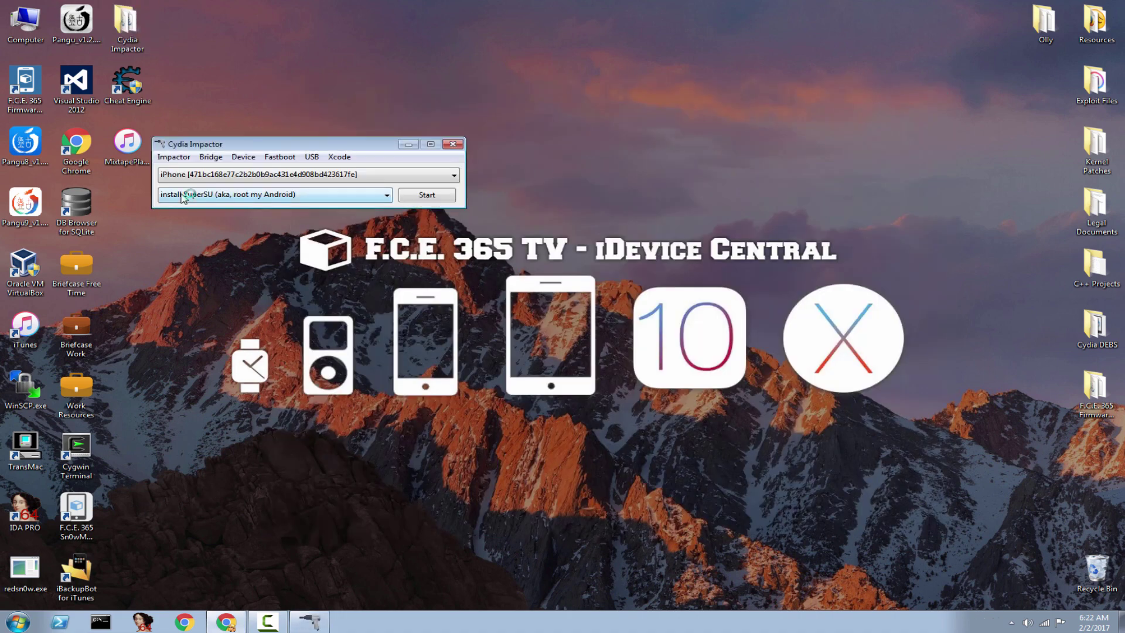
{"action": "left_click_drag", "start_coordinate": [188, 151], "coordinate": [363, 235]}
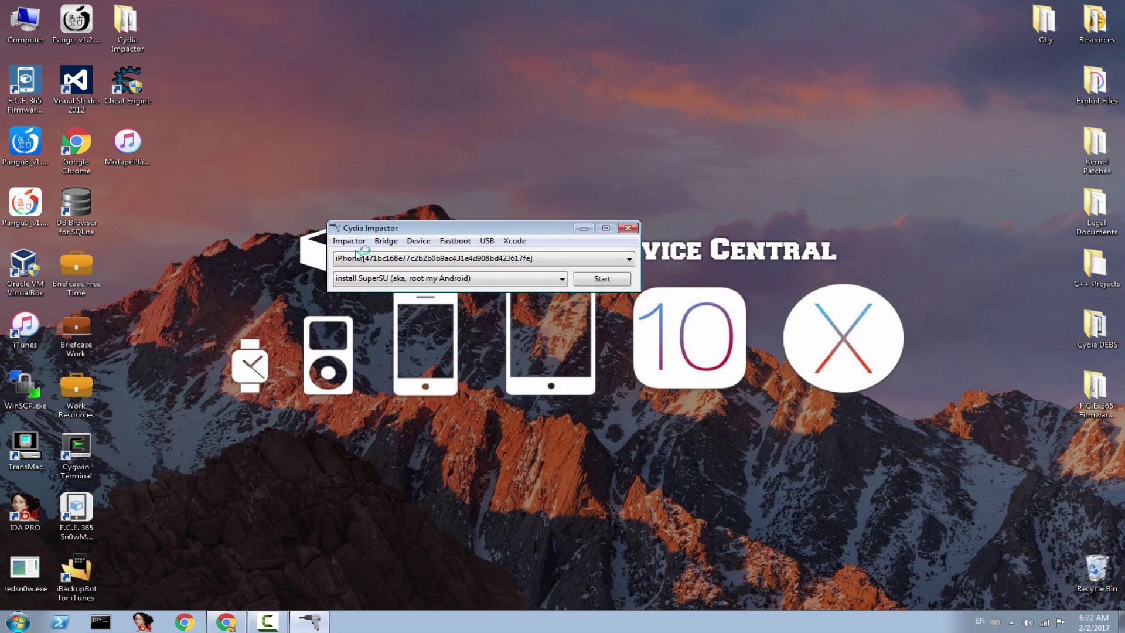
{"action": "left_click", "coordinate": [355, 242]}
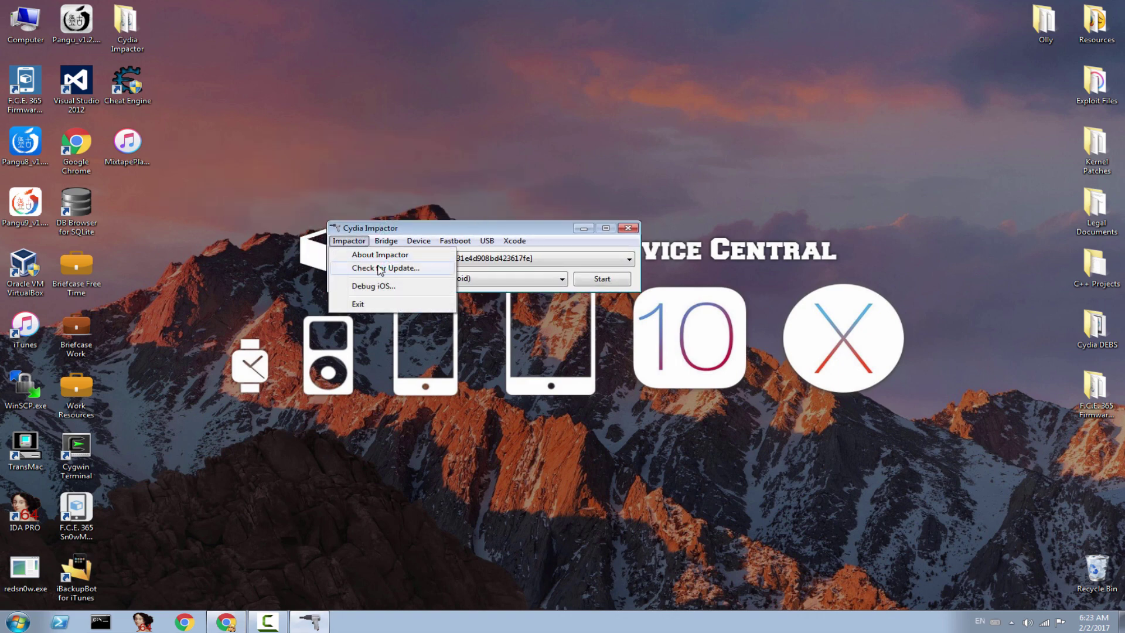
{"action": "left_click", "coordinate": [378, 269]}
{"action": "left_click_drag", "start_coordinate": [459, 251], "coordinate": [419, 347]}
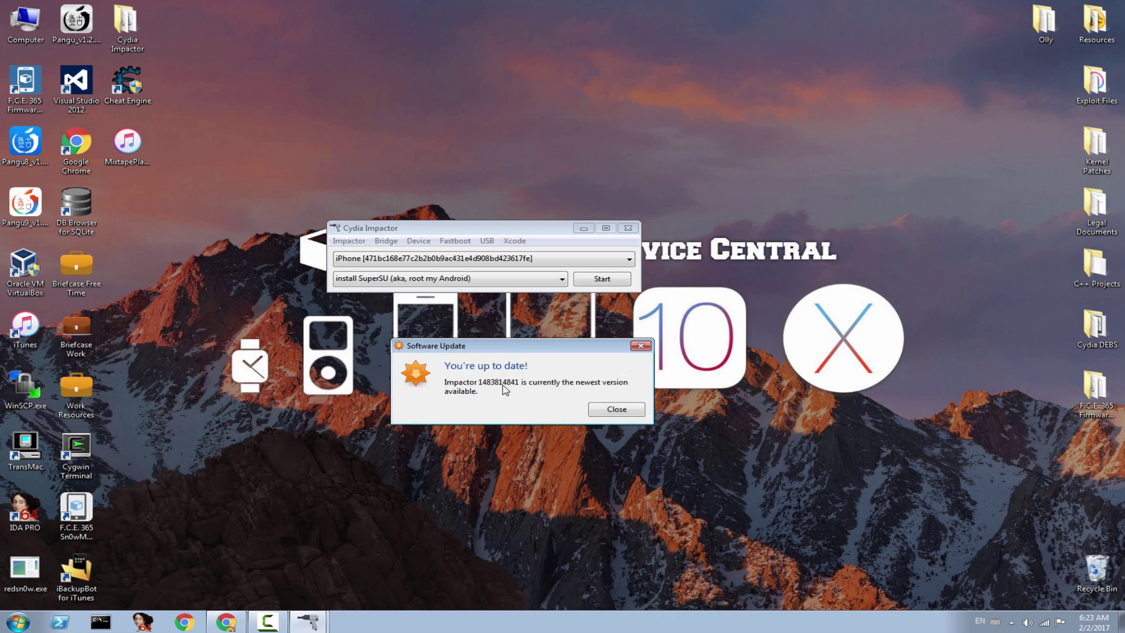
{"action": "left_click", "coordinate": [617, 410]}
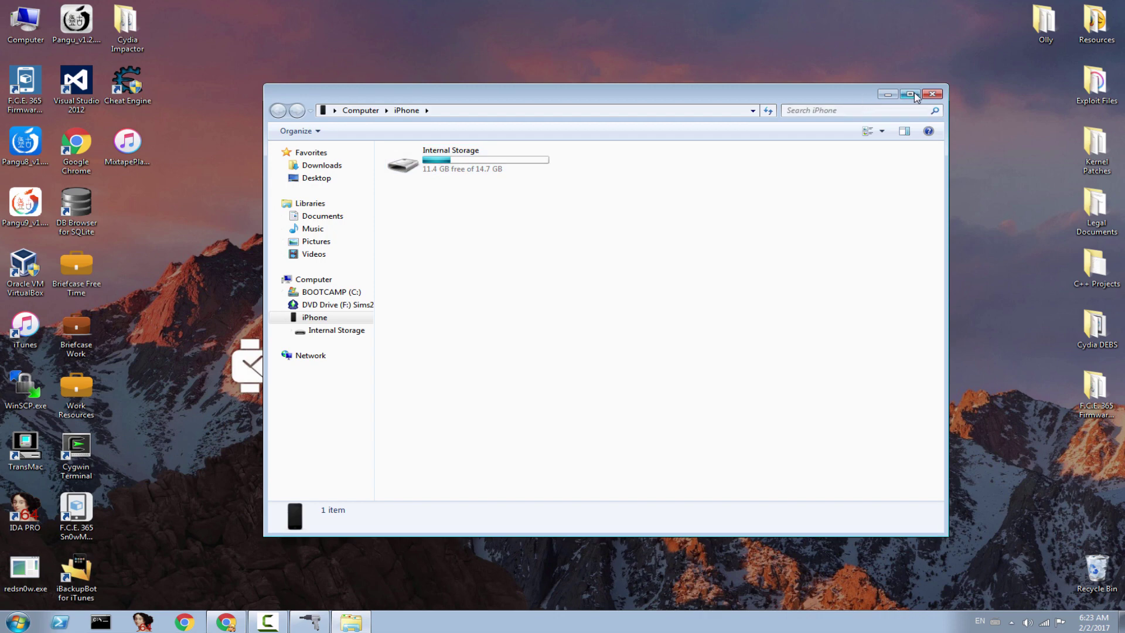
{"action": "left_click", "coordinate": [933, 89]}
{"action": "left_click_drag", "start_coordinate": [440, 230], "coordinate": [538, 189]}
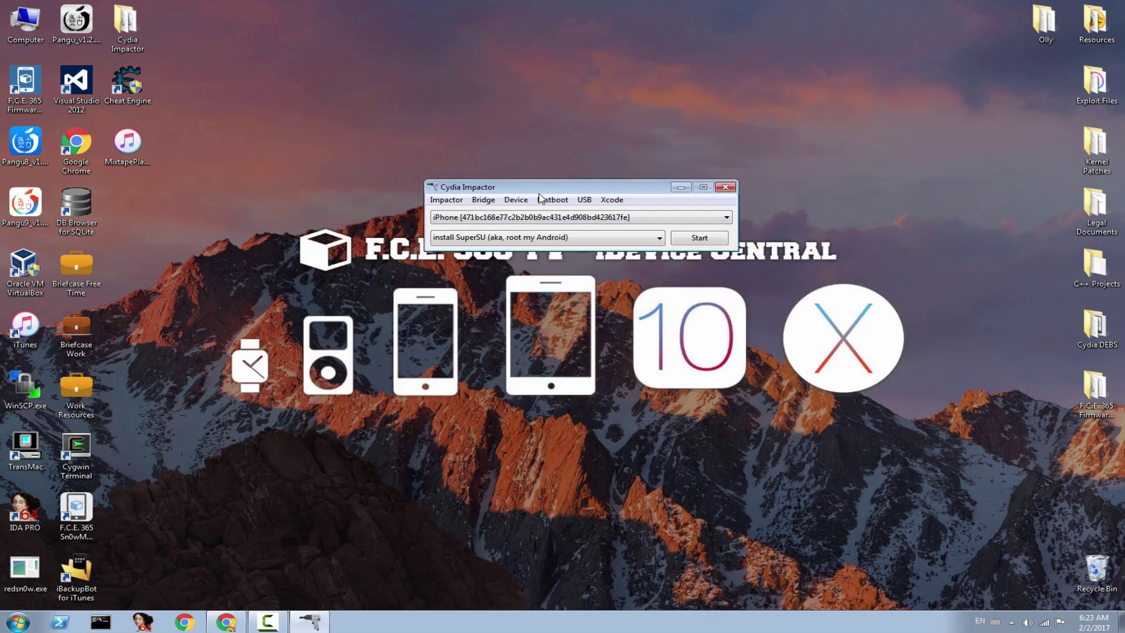
{"action": "left_click", "coordinate": [696, 240]}
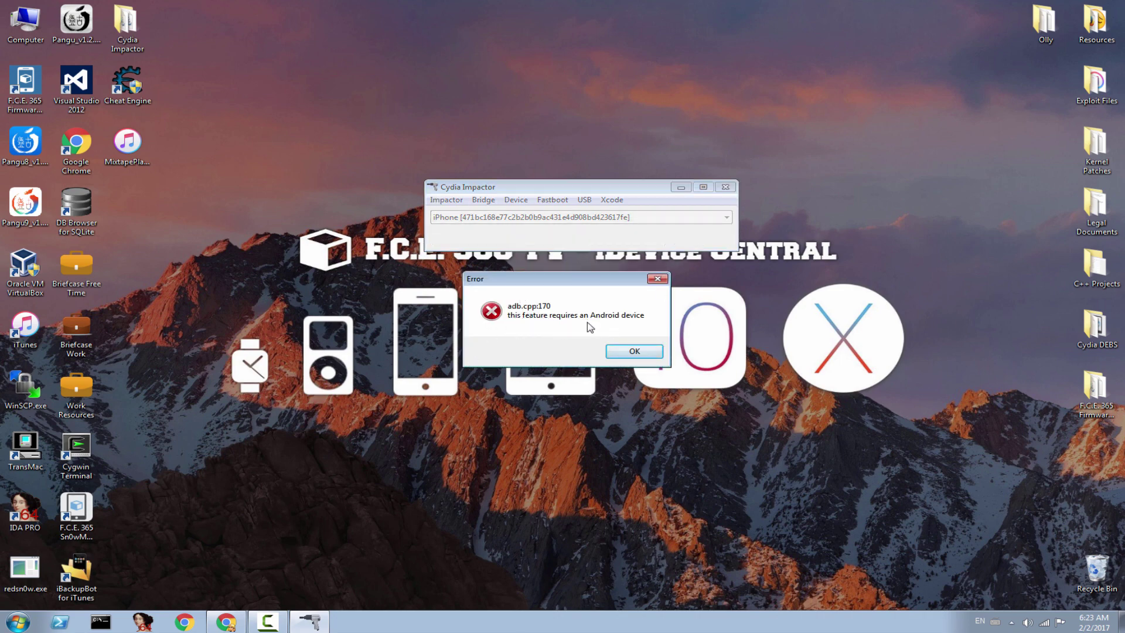
{"action": "left_click", "coordinate": [638, 352]}
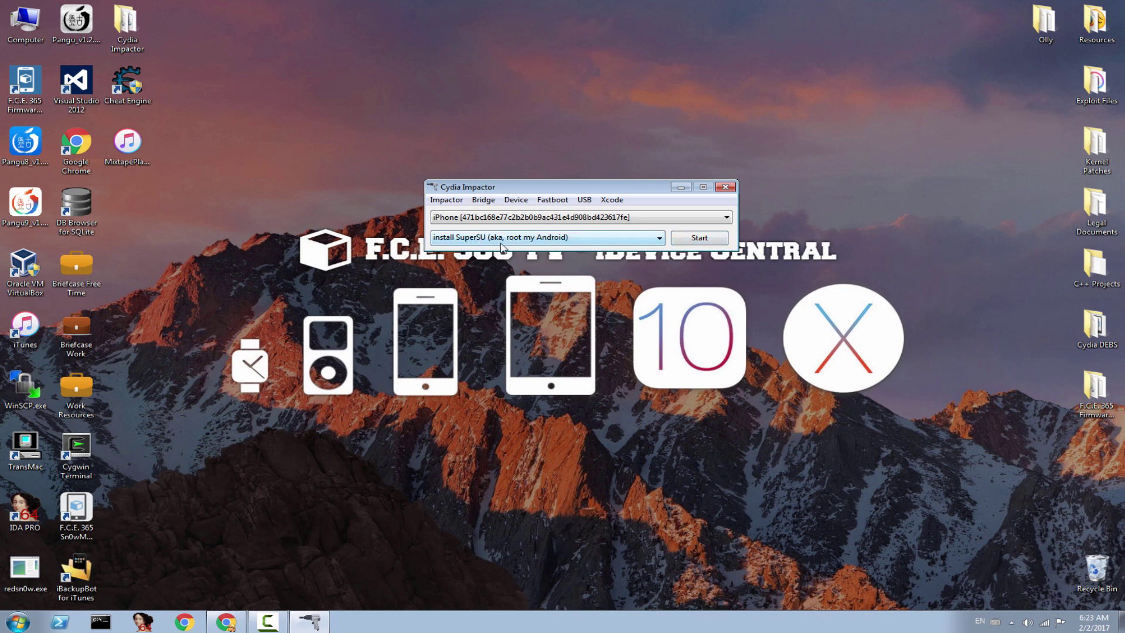
Step: Drop the Mixtape Player IPA onto Impactor and sign in with the Apple ID credentials
{"action": "left_click_drag", "start_coordinate": [146, 150], "coordinate": [560, 213]}
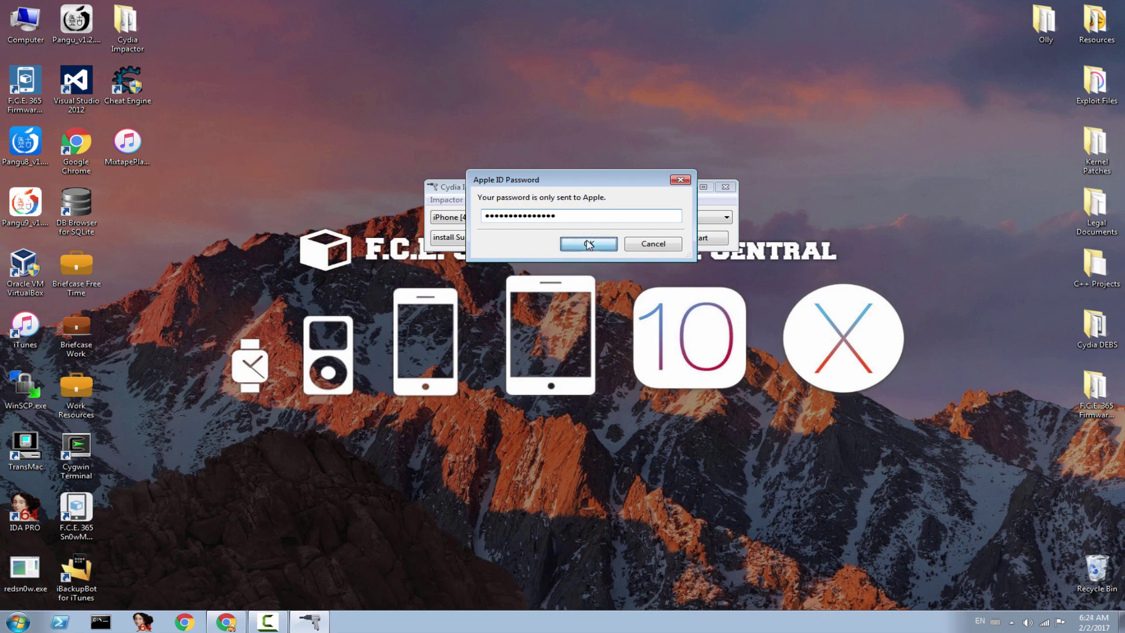
{"action": "left_click", "coordinate": [586, 244]}
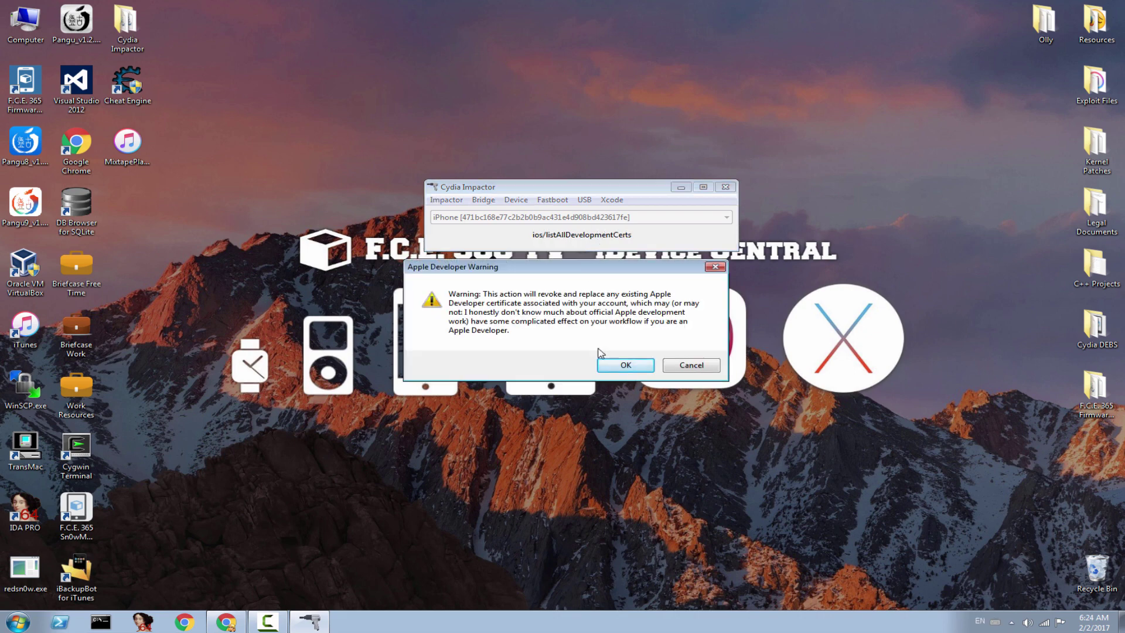
Step: Accept the developer certificate warning and let Impactor sign and install the IPA onto the iPhone
{"action": "left_click", "coordinate": [626, 366]}
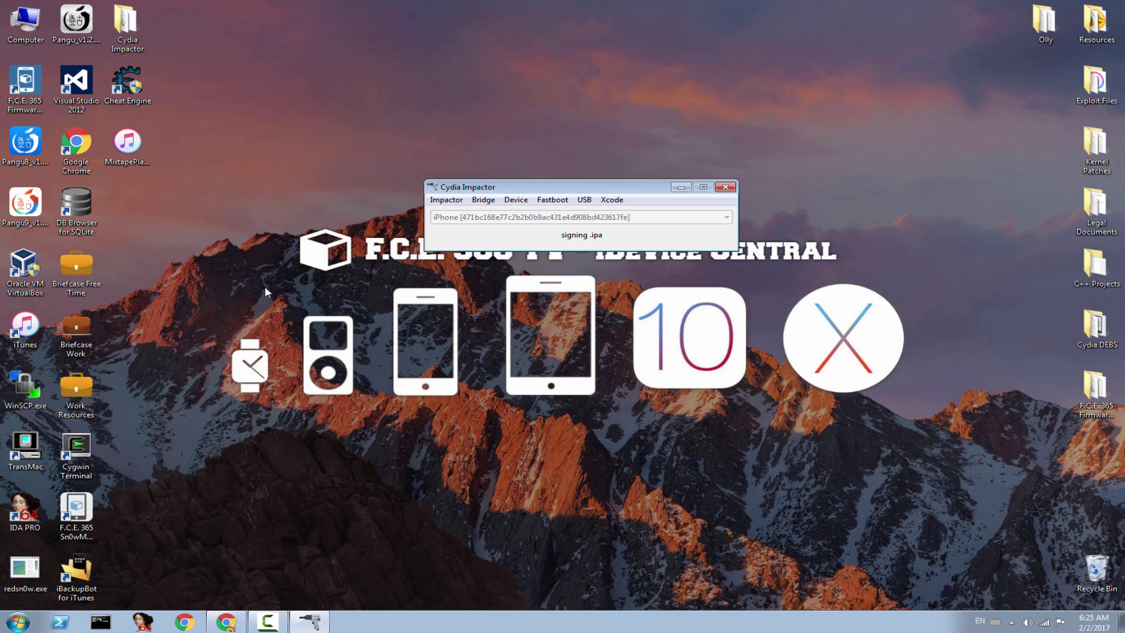
{"action": "left_click_drag", "start_coordinate": [523, 188], "coordinate": [472, 154]}
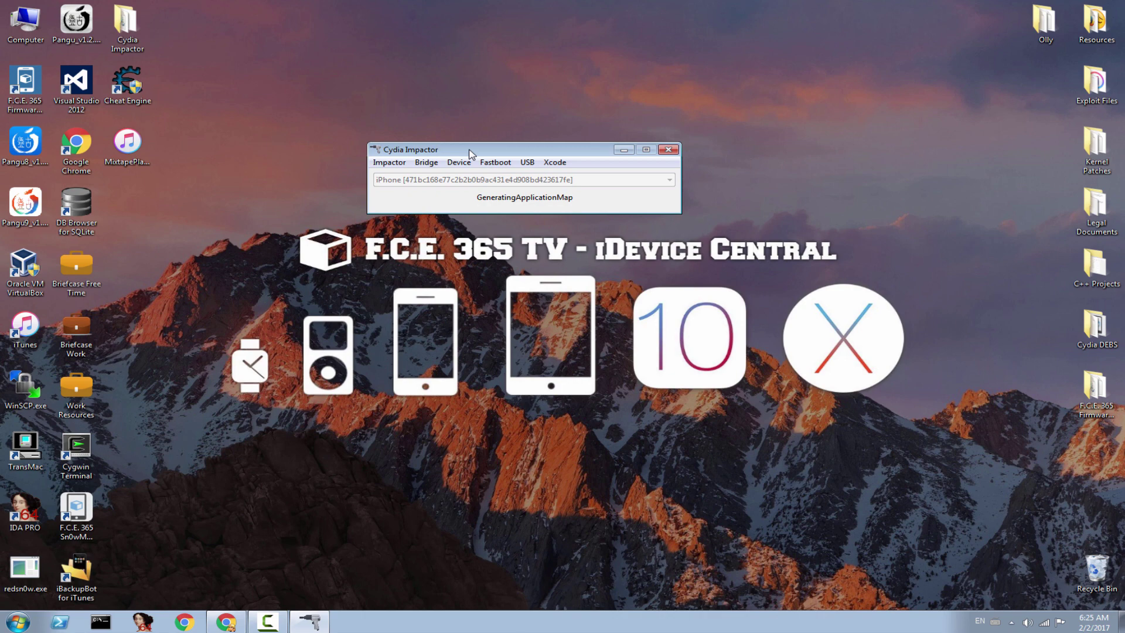
{"action": "left_click_drag", "start_coordinate": [469, 154], "coordinate": [534, 151]}
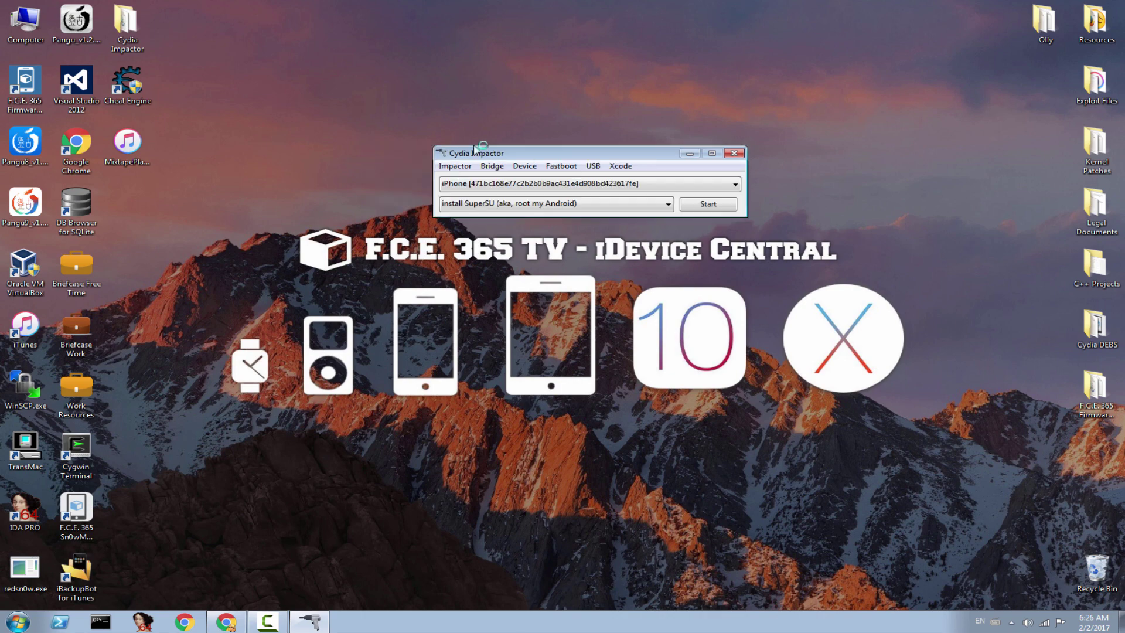
Step: Close Impactor, launch Home Depot on the iPhone, accept its license terms, and dismiss the mixtape alert
{"action": "left_click", "coordinate": [732, 149]}
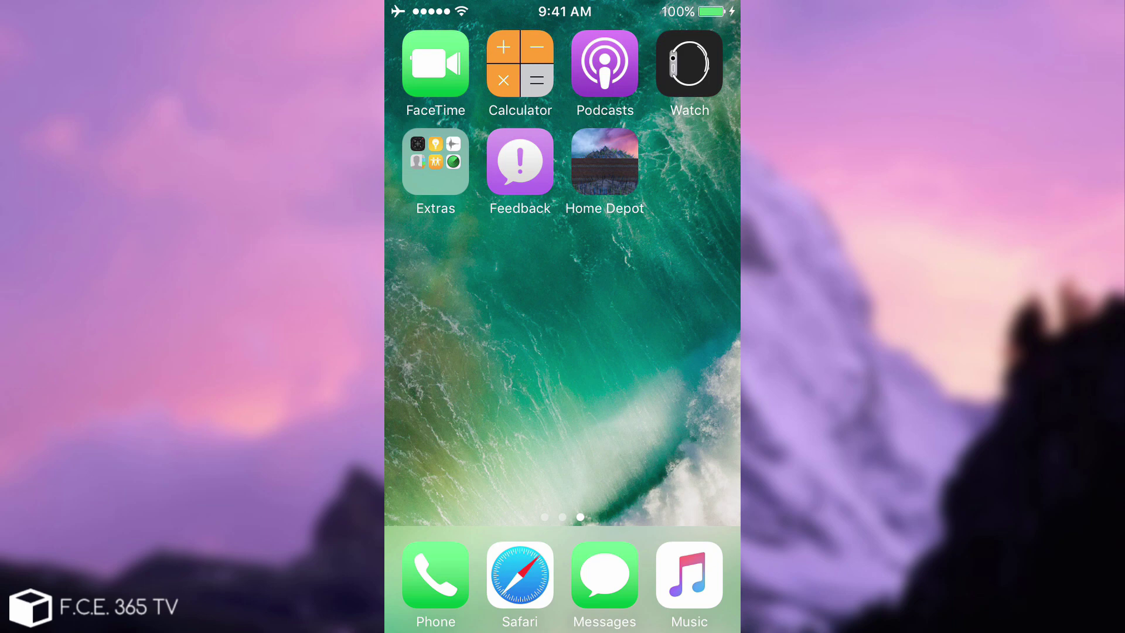
{"action": "left_click", "coordinate": [604, 161]}
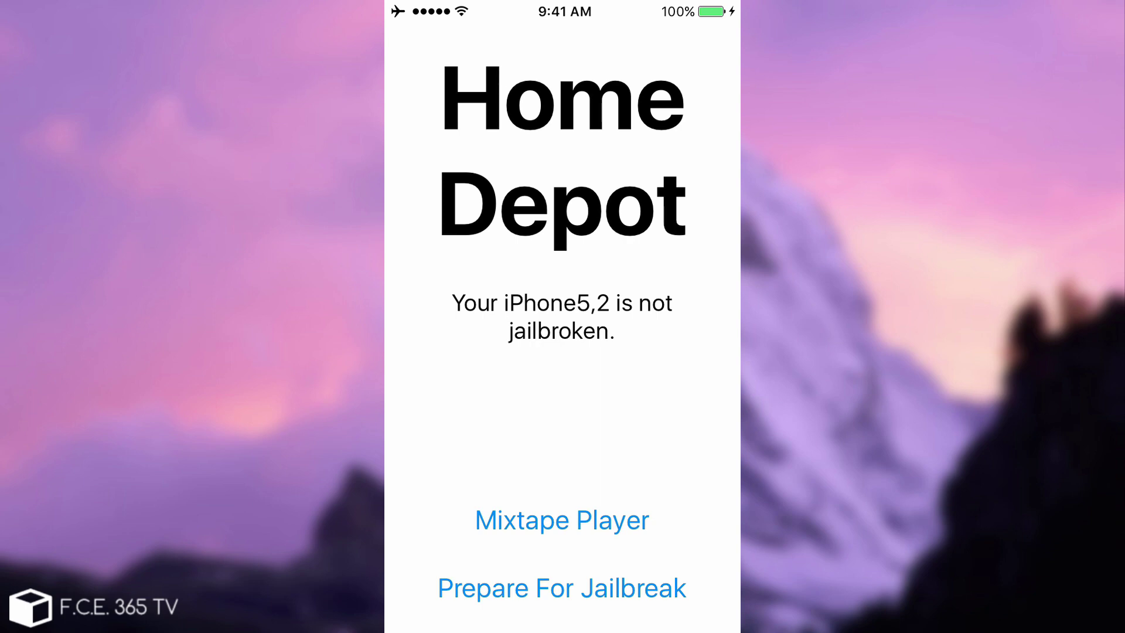
{"action": "left_click", "coordinate": [561, 588]}
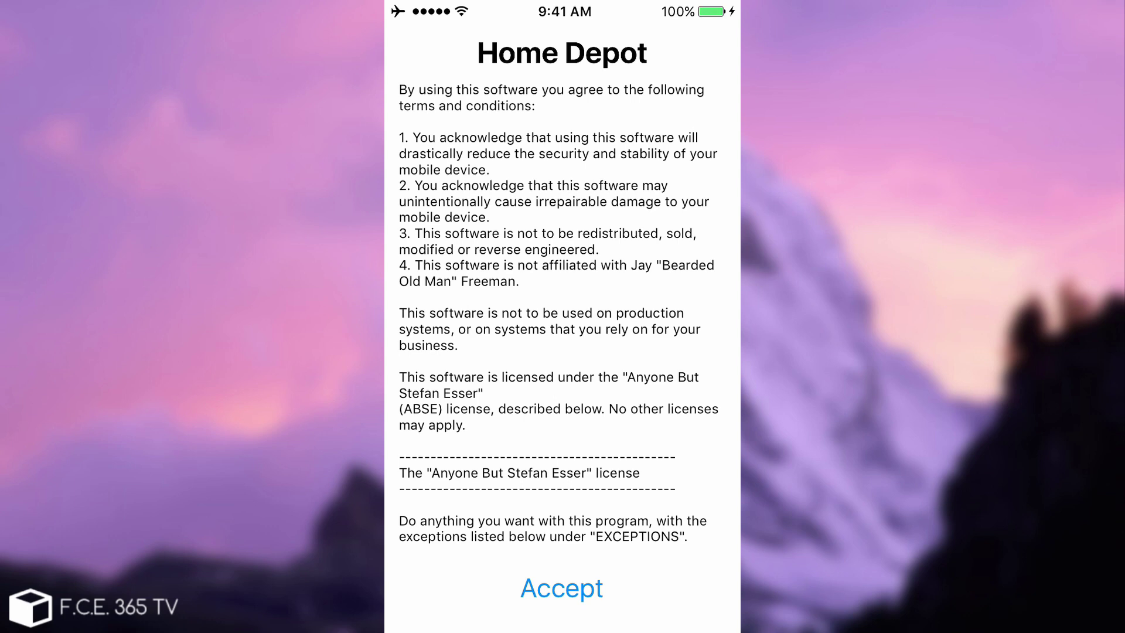
{"action": "left_click", "coordinate": [561, 588]}
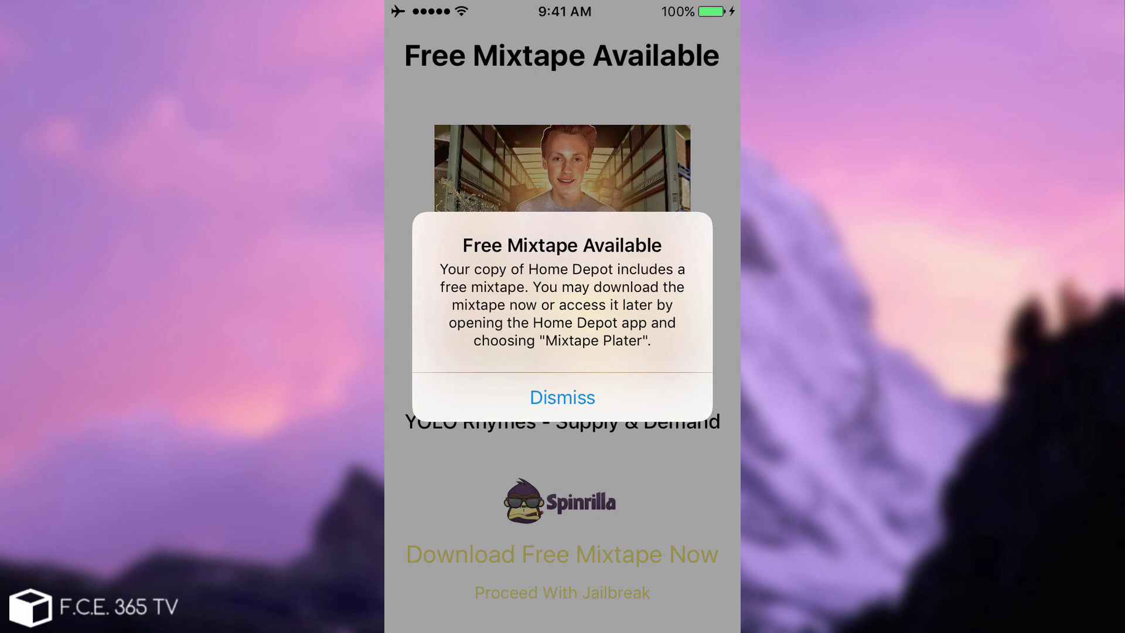
{"action": "left_click", "coordinate": [563, 398]}
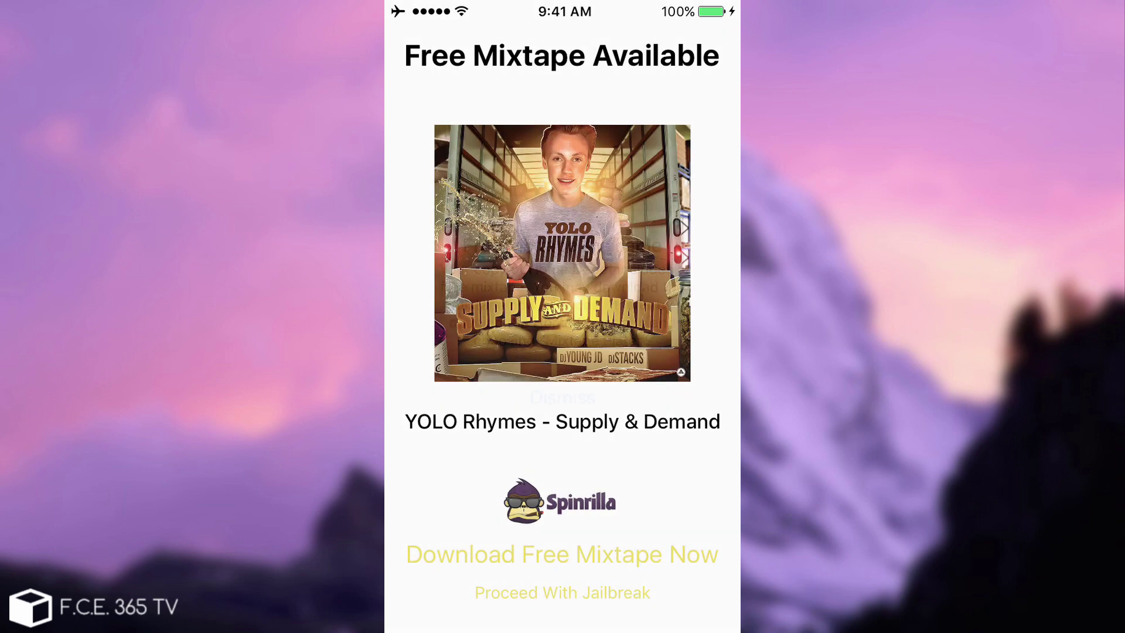
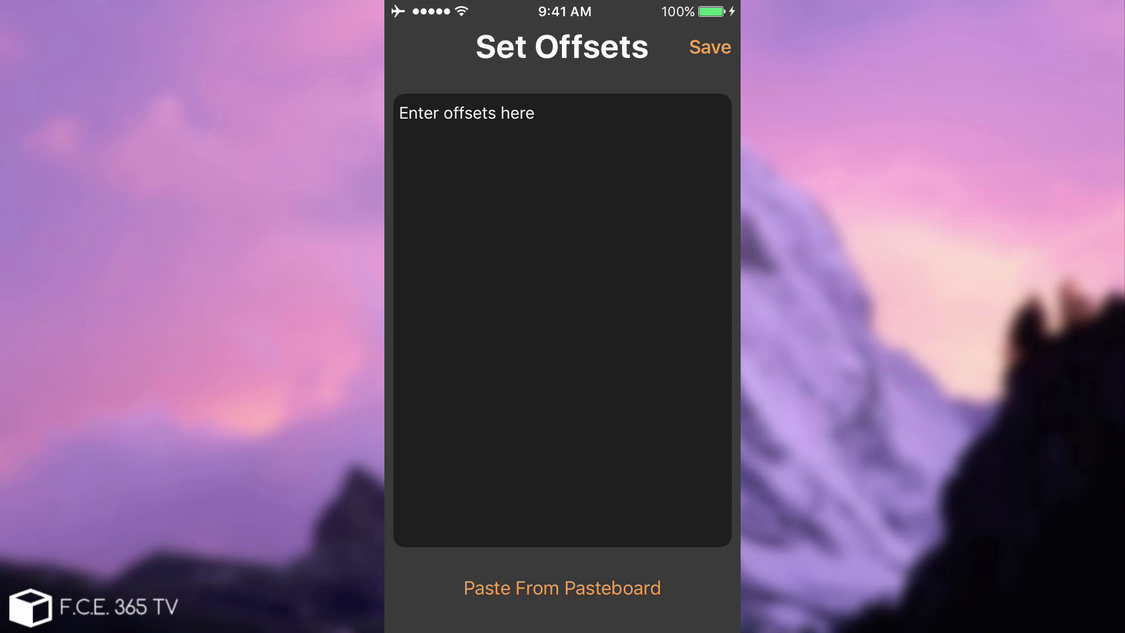
Step: Try saving the empty offsets list, dismiss the invalid-offsets warning, and leave Home Depot for the second home page
{"action": "left_click", "coordinate": [710, 47]}
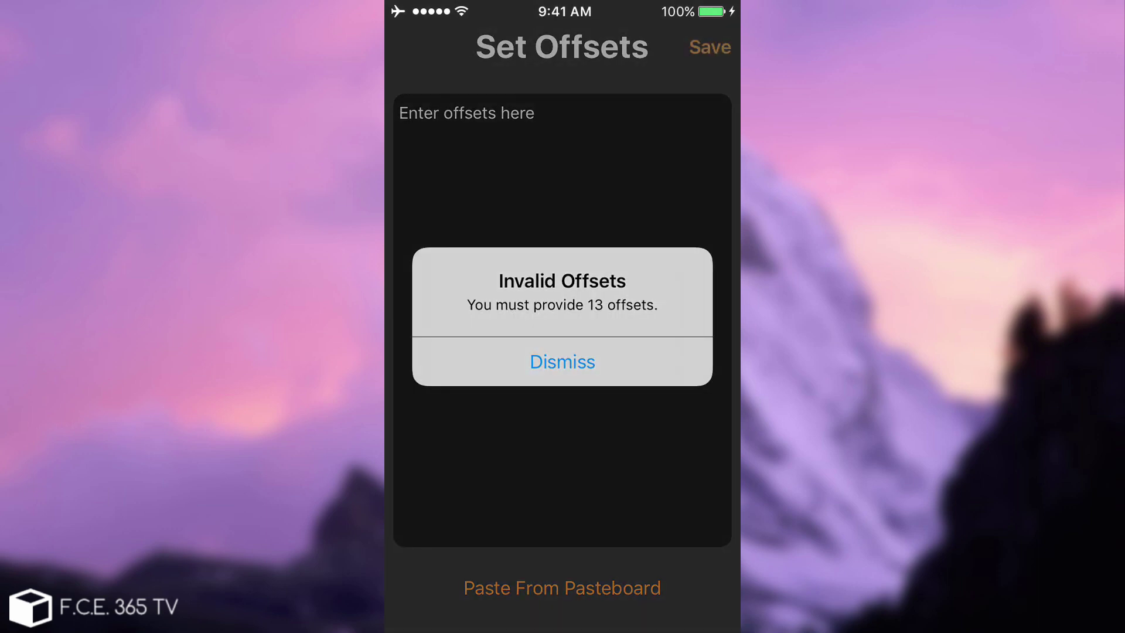
{"action": "left_click", "coordinate": [563, 362]}
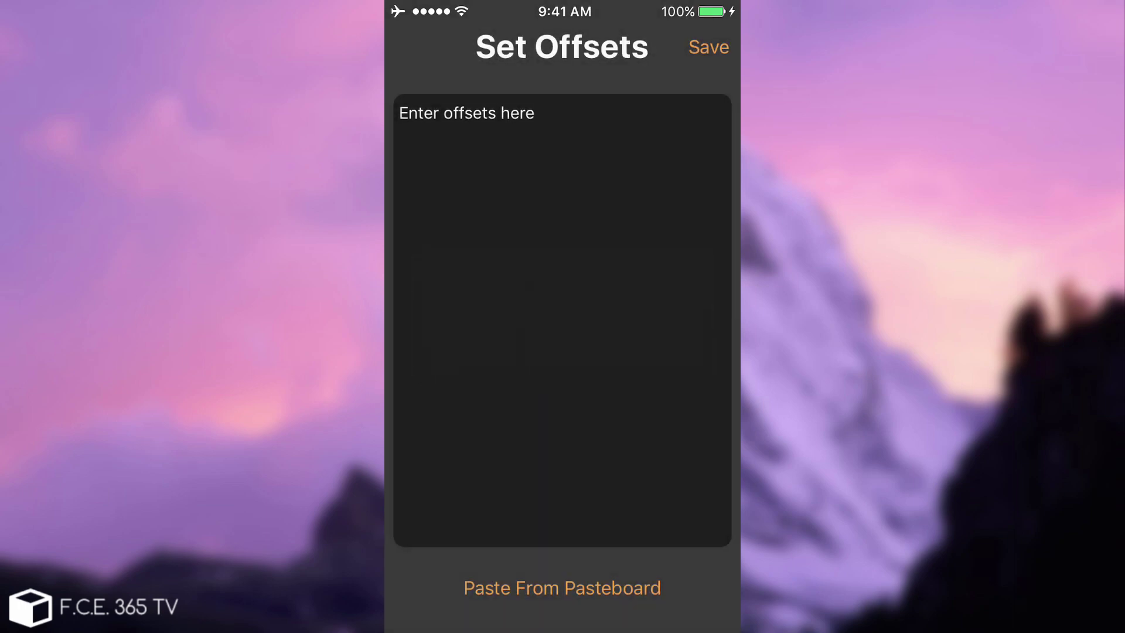
{"action": "key", "text": "super+shift+h"}
{"action": "key", "text": "super+shift+h"}
{"action": "key", "text": "super+shift+h"}
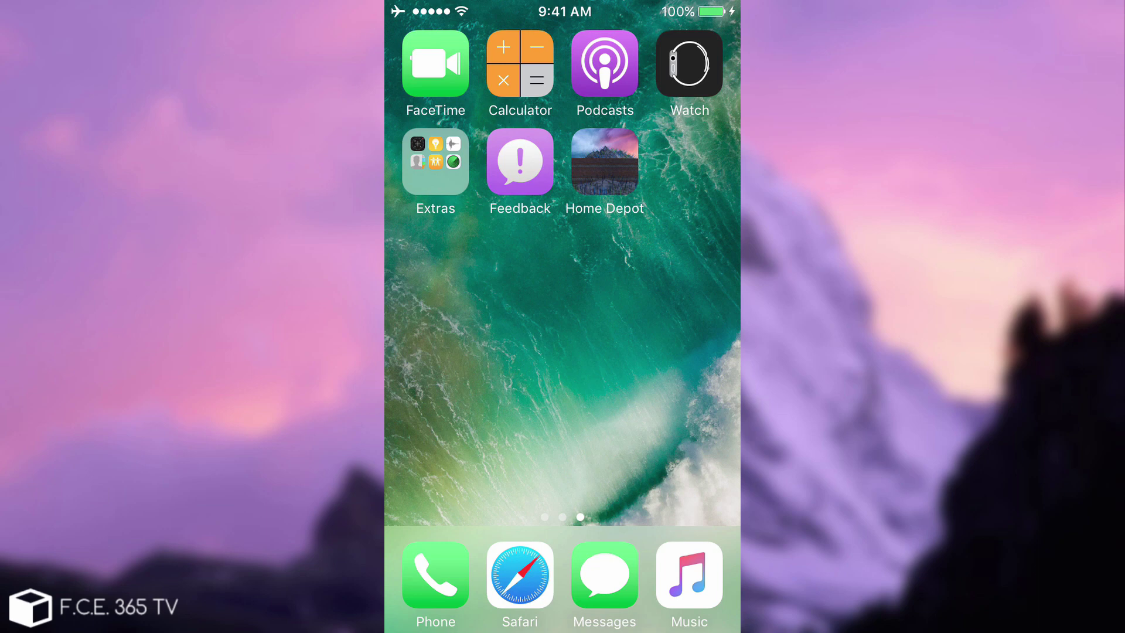
{"action": "scroll", "coordinate": [563, 275], "scroll_direction": "left", "scroll_amount": 5}
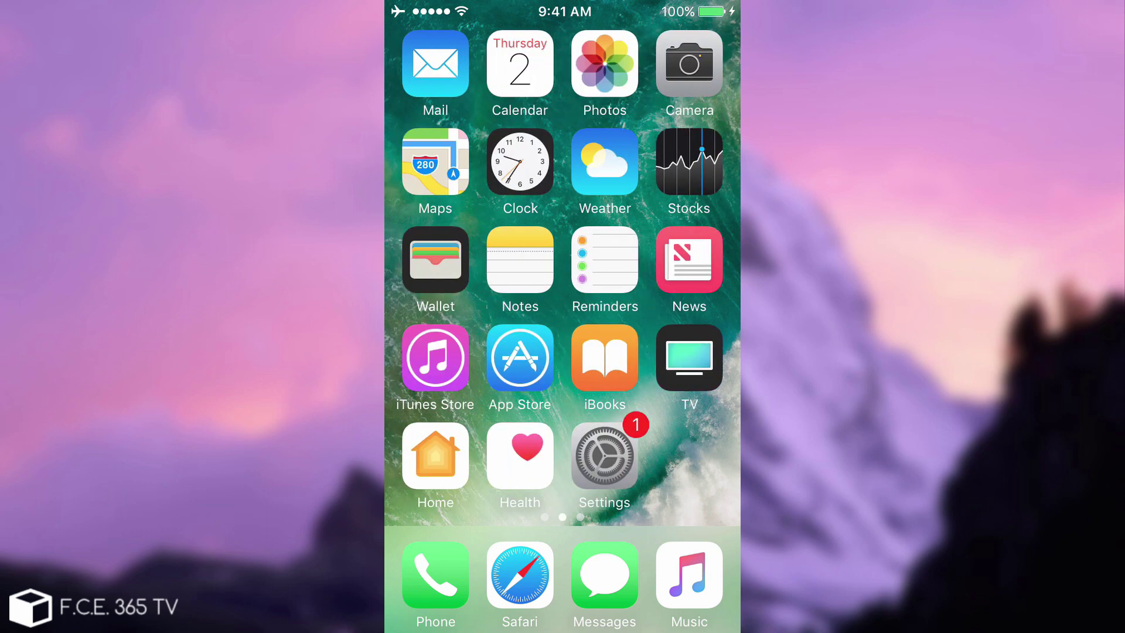